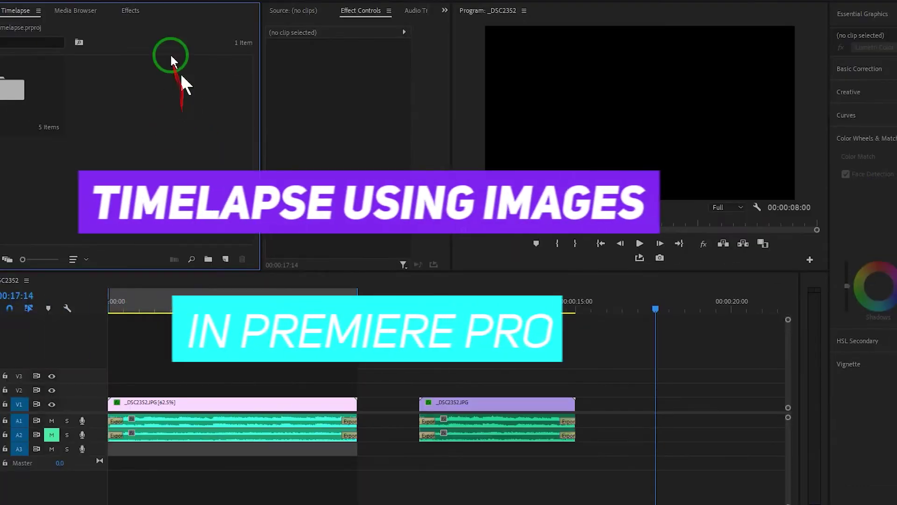
Step: Import the time-lapse photos from the Timelapse folder as an image sequence starting with _DSC2352.JPG
right_click(136, 155)
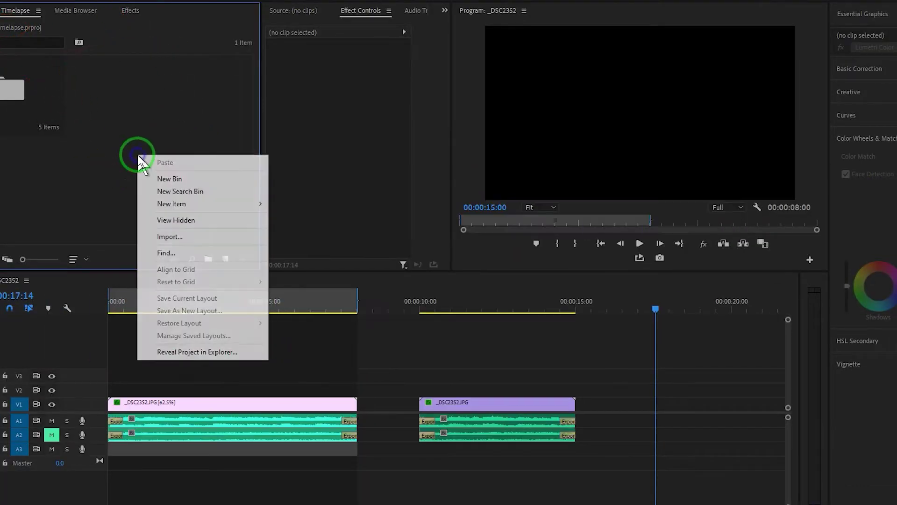
click(190, 240)
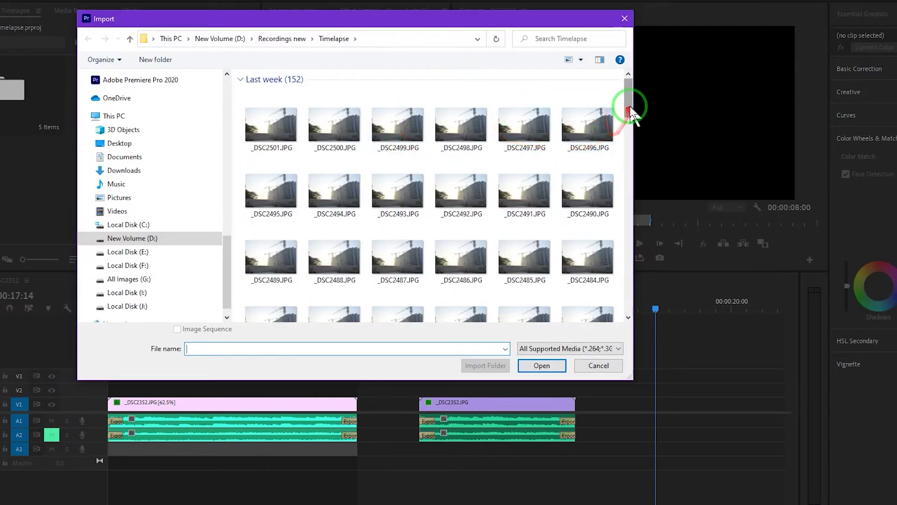
drag(631, 111, 649, 306)
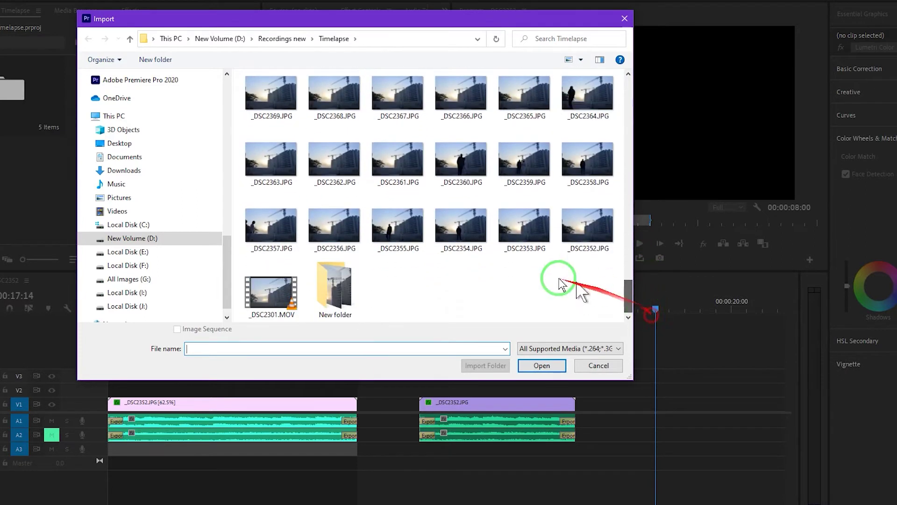
click(594, 232)
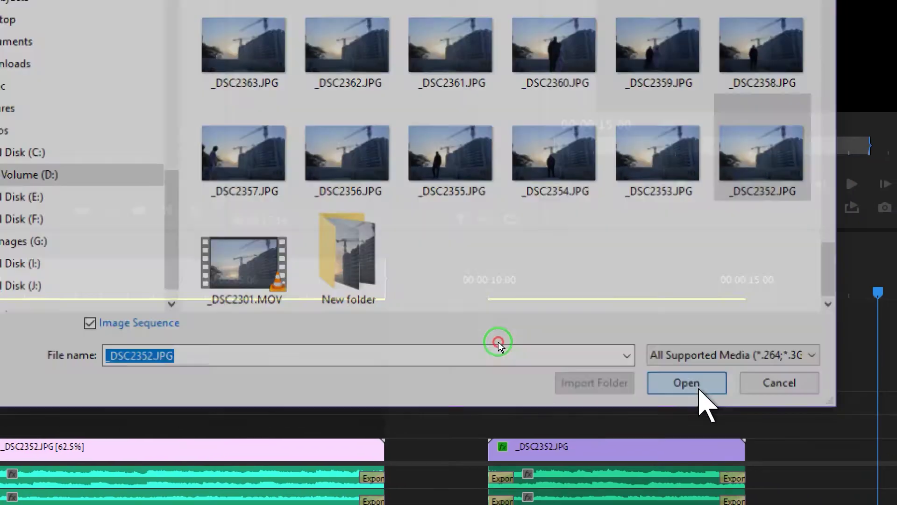
click(700, 389)
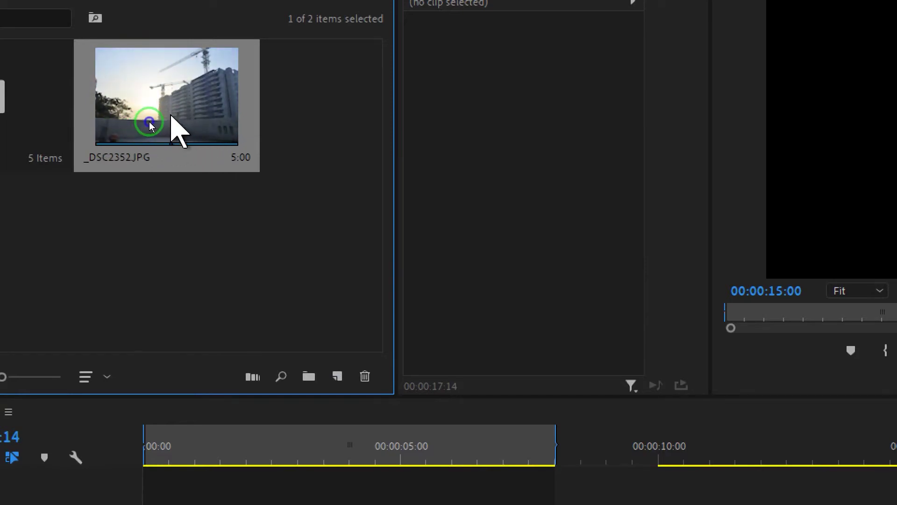
Step: Create a new sequence from the imported _DSC2352.JPG image sequence and play its opening frames
right_click(145, 122)
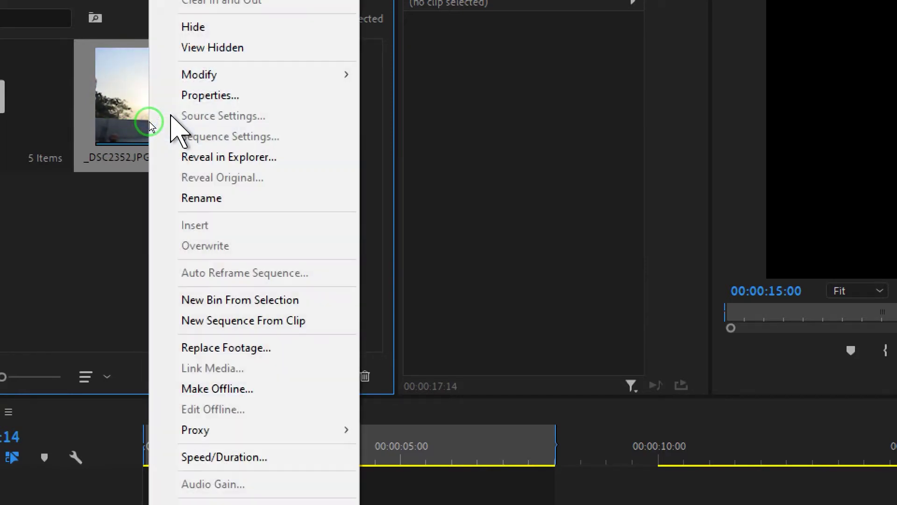
click(253, 321)
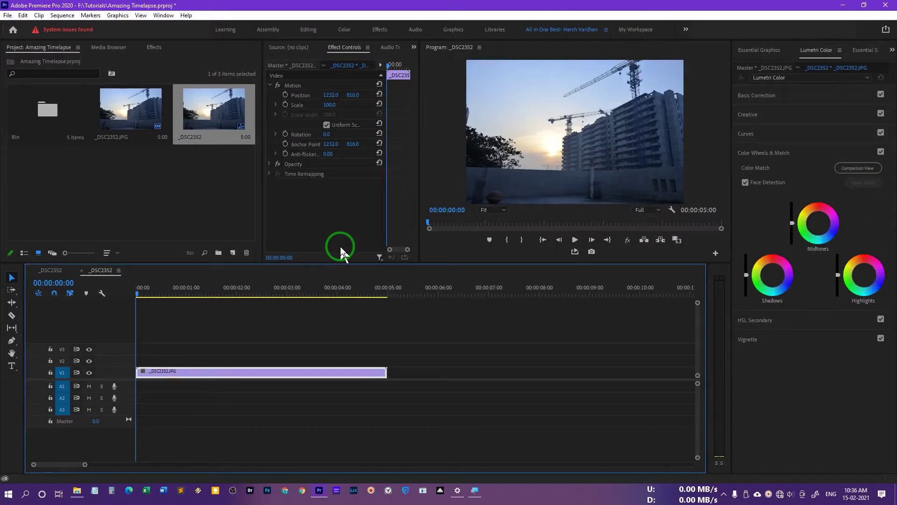
key(space)
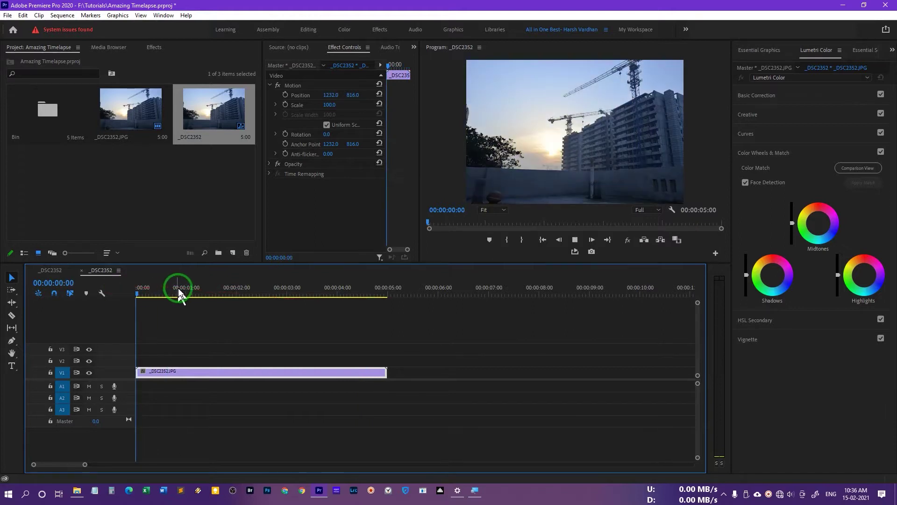
key(space)
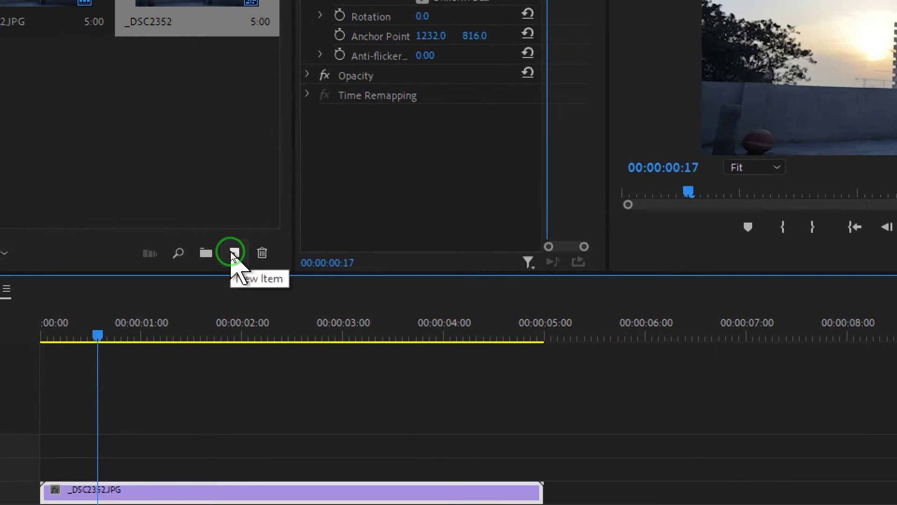
Step: Create a new sequence named Timelapse using the Digital SLR preset DSLR 1080p25
click(232, 254)
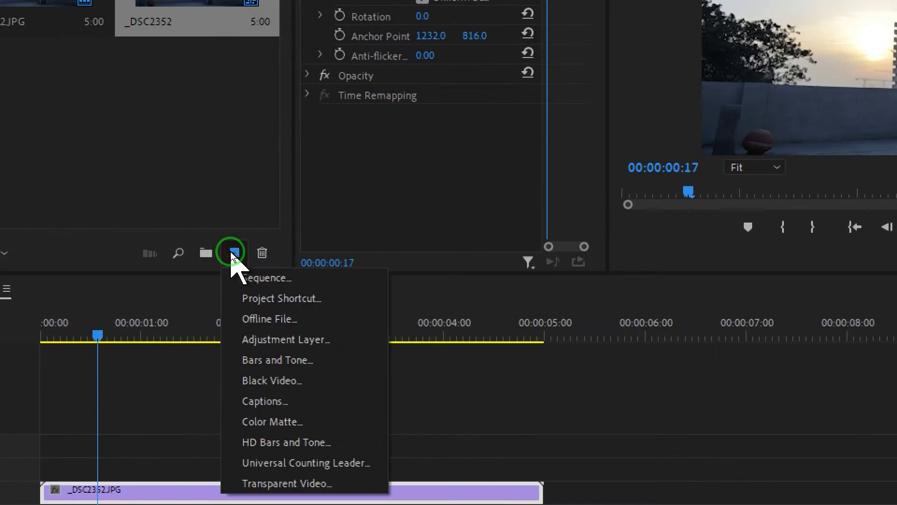
click(246, 271)
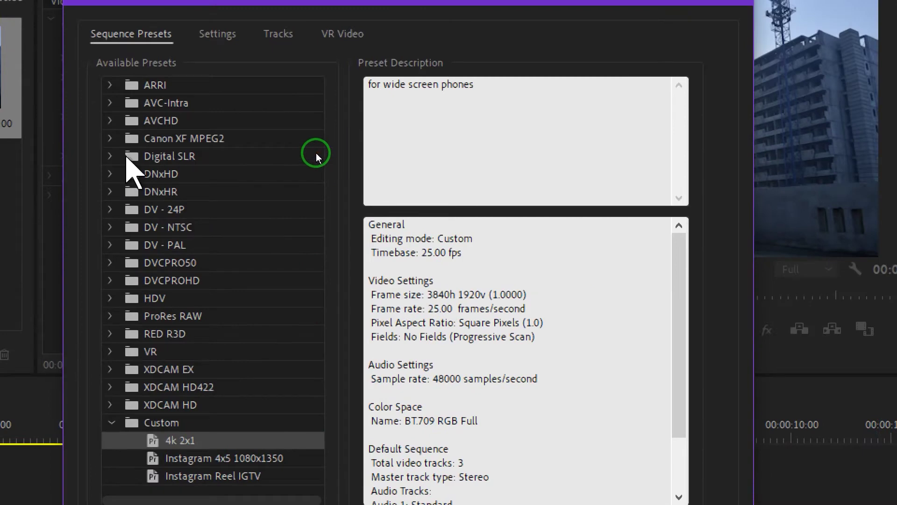
click(360, 51)
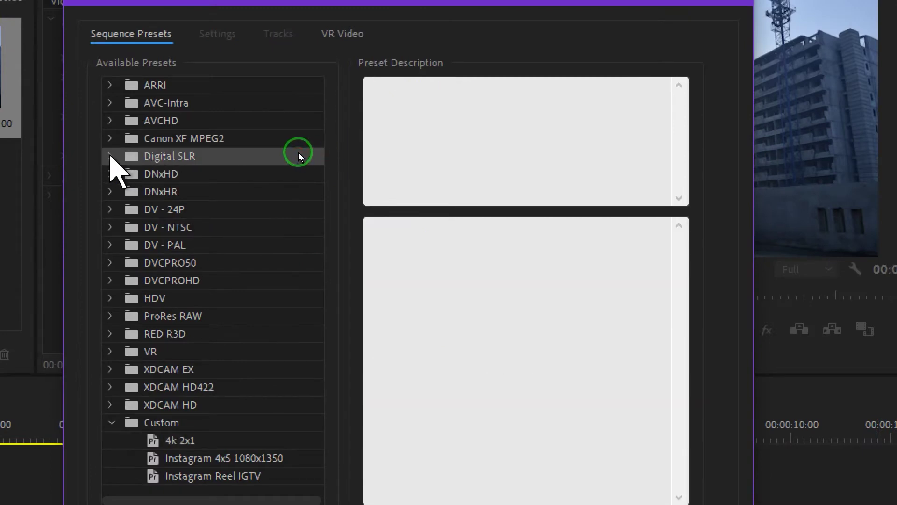
double_click(298, 155)
click(132, 174)
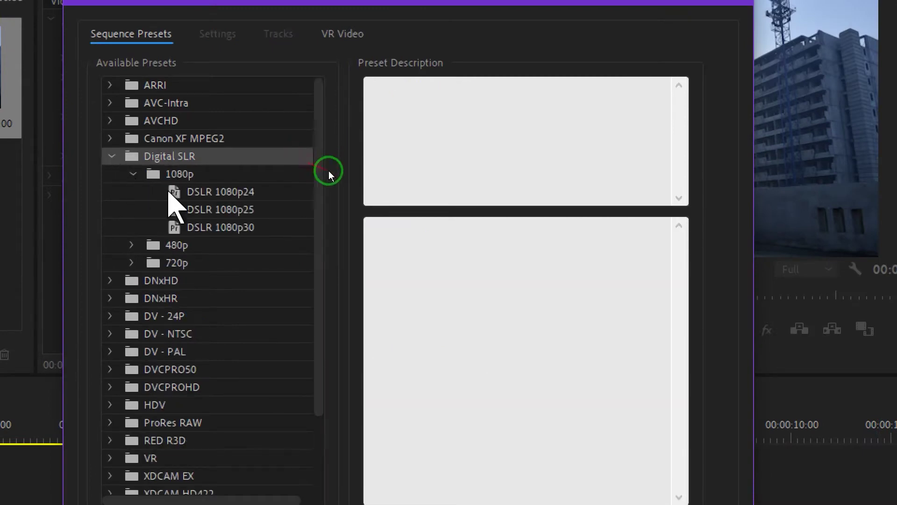
click(254, 210)
click(248, 229)
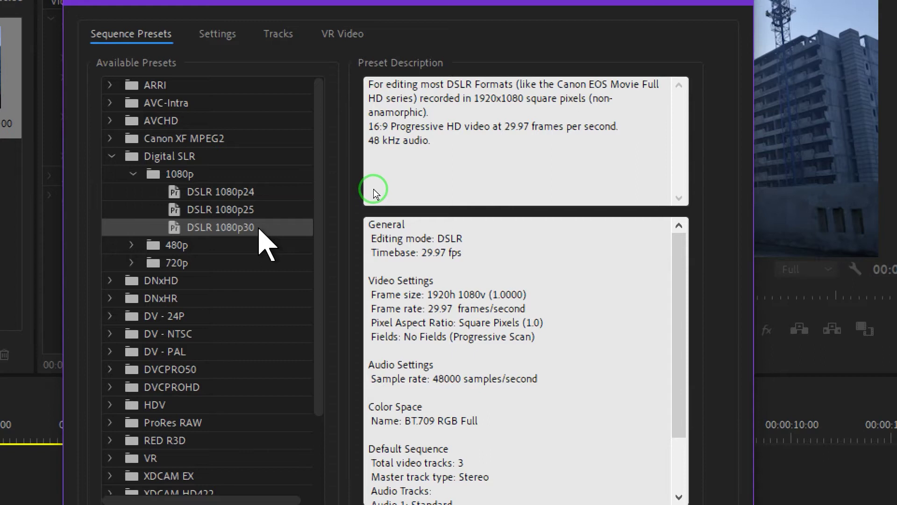
click(268, 212)
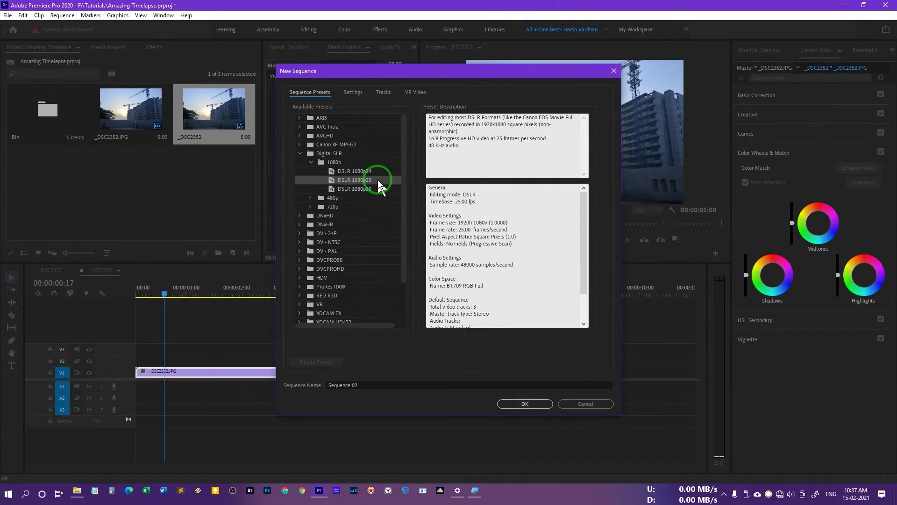
click(314, 384)
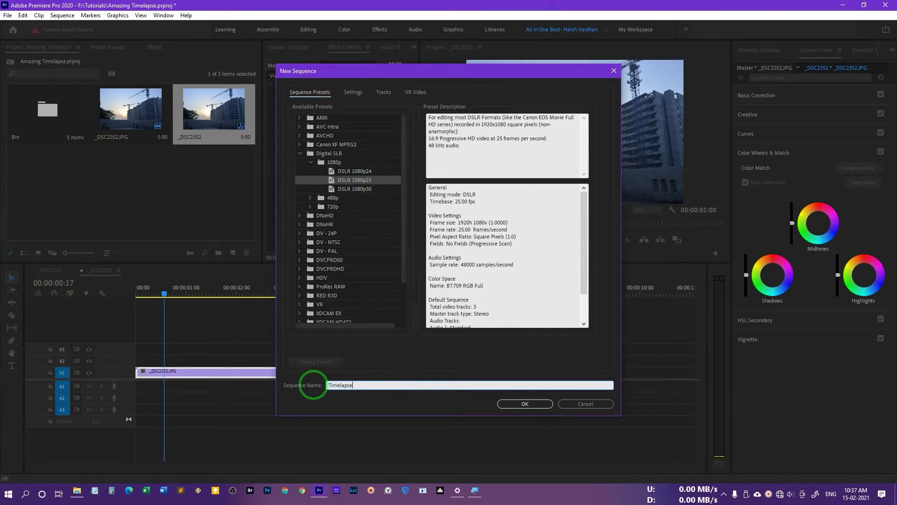
click(524, 404)
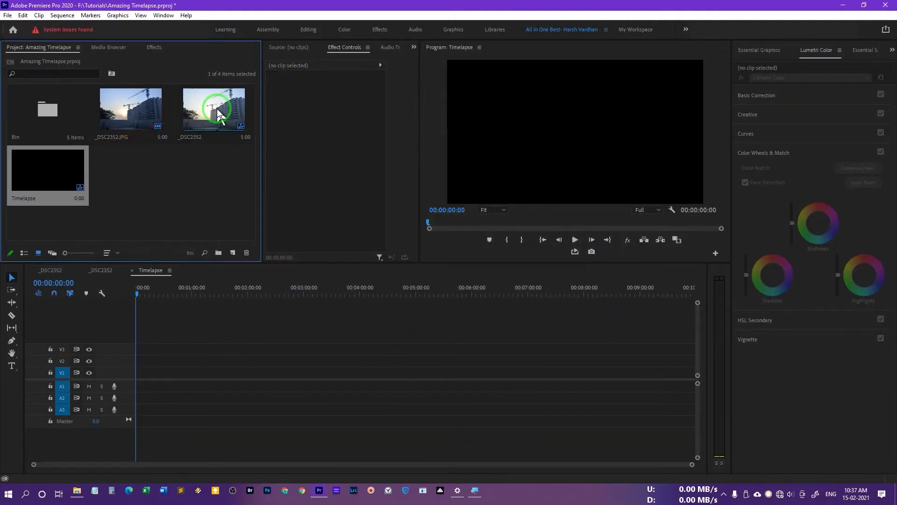
Step: Place the _DSC2352.JPG clip at the start of V1 in the Timelapse sequence, keep the existing sequence settings, and preview it
drag(150, 114, 133, 370)
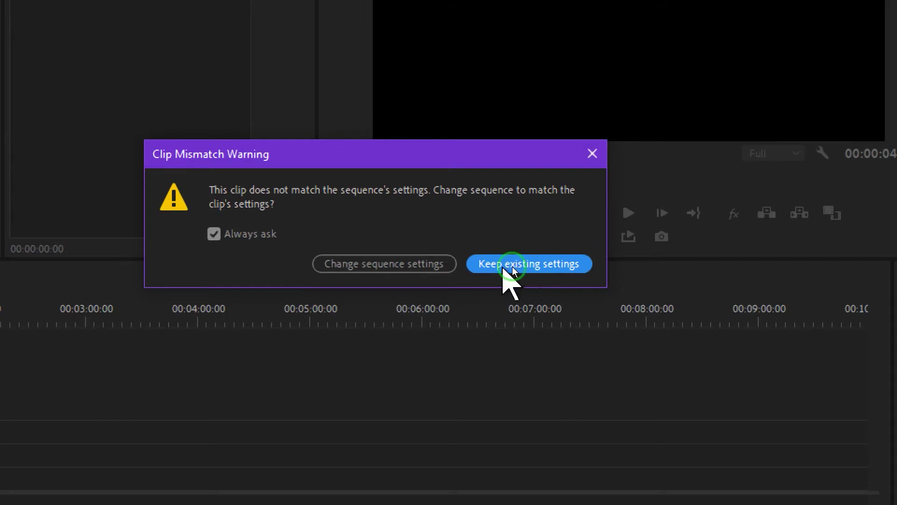
click(526, 266)
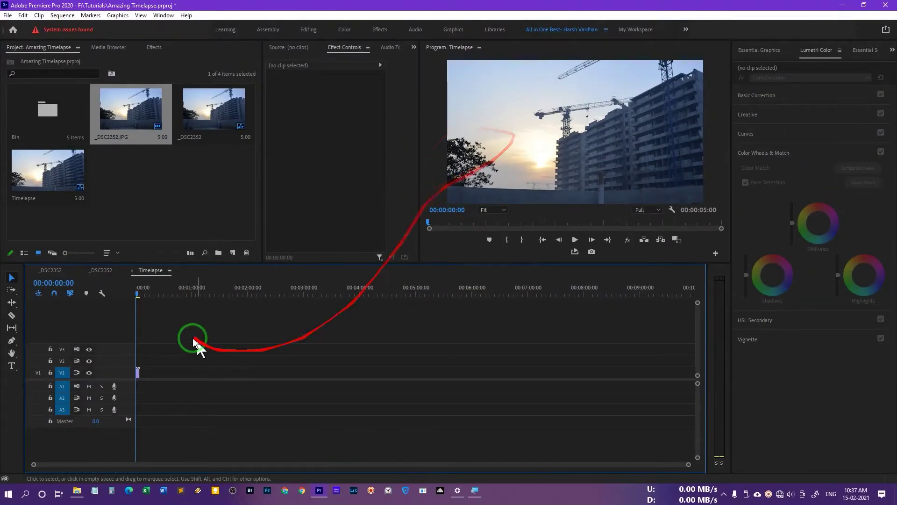
key(equal)
key(equal)
key(equal)
key(equal)
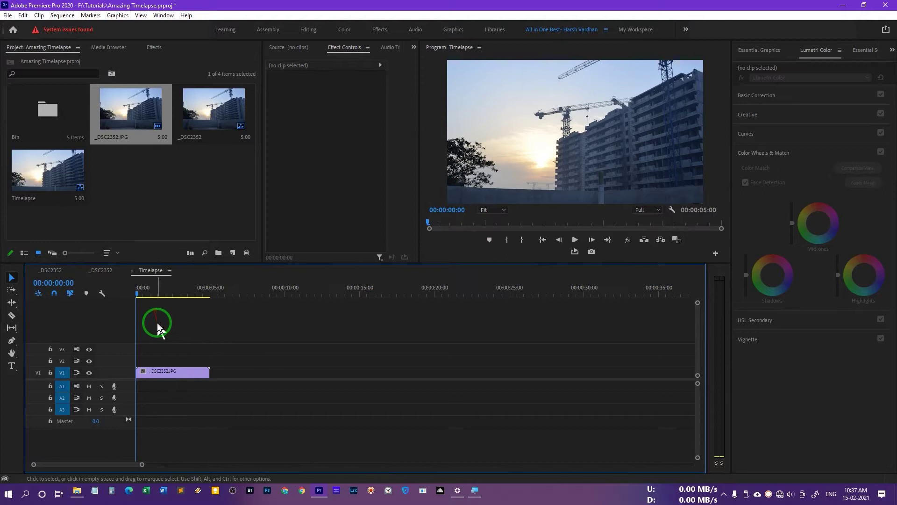
key(space)
Step: Set the _DSC2352.JPG clip's scale to 81 and its vertical position to 585, and preview it from the start
click(165, 376)
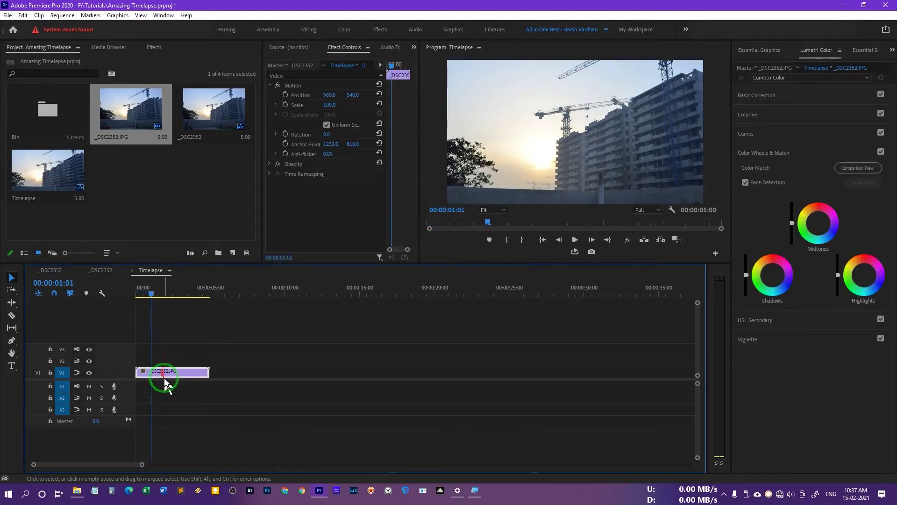
drag(324, 105, 371, 95)
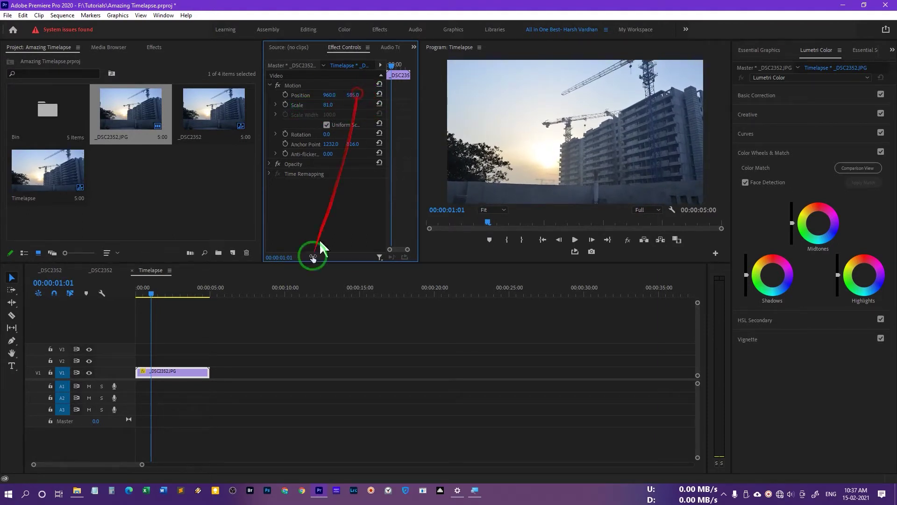
drag(151, 293, 114, 295)
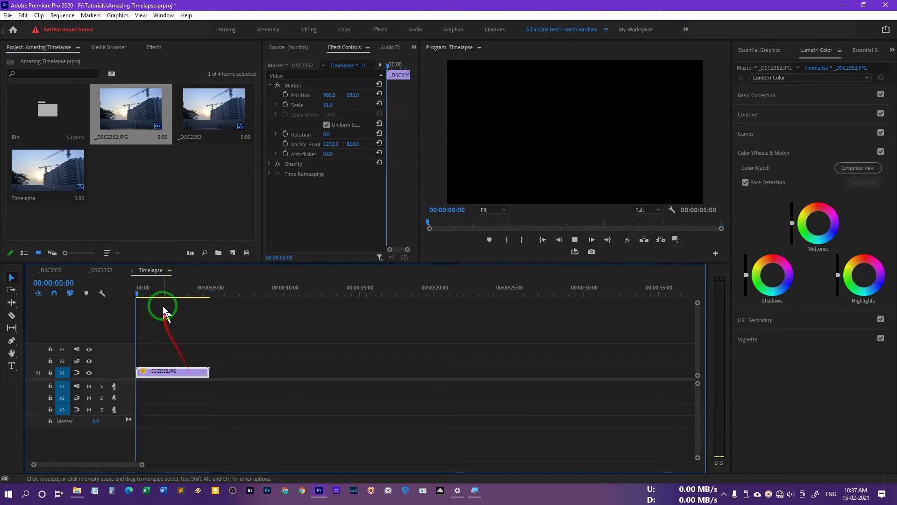
key(space)
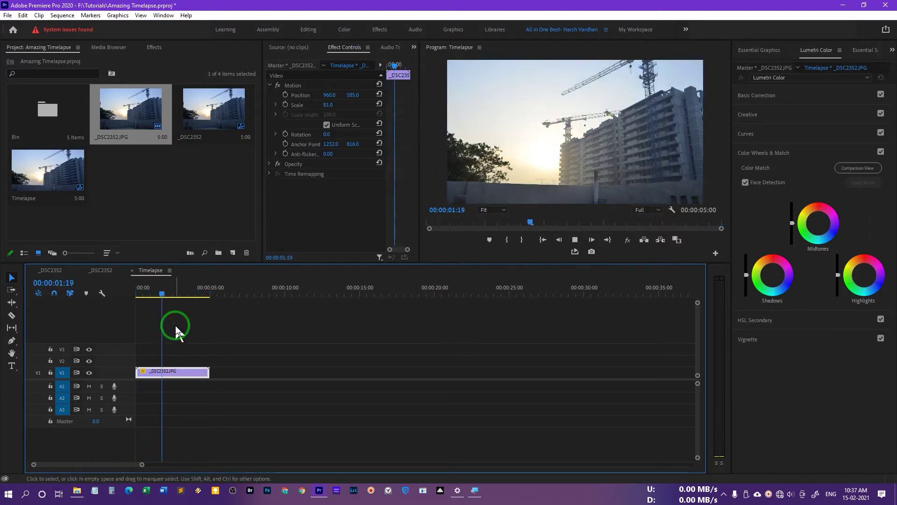
drag(160, 293, 121, 296)
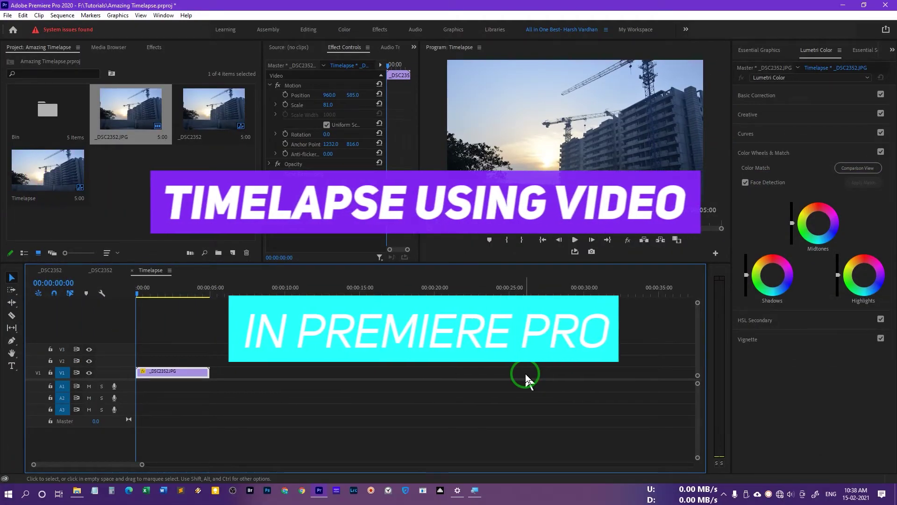
Step: Import the video _DSC2301.MOV from the Timelapse folder into the project
right_click(223, 184)
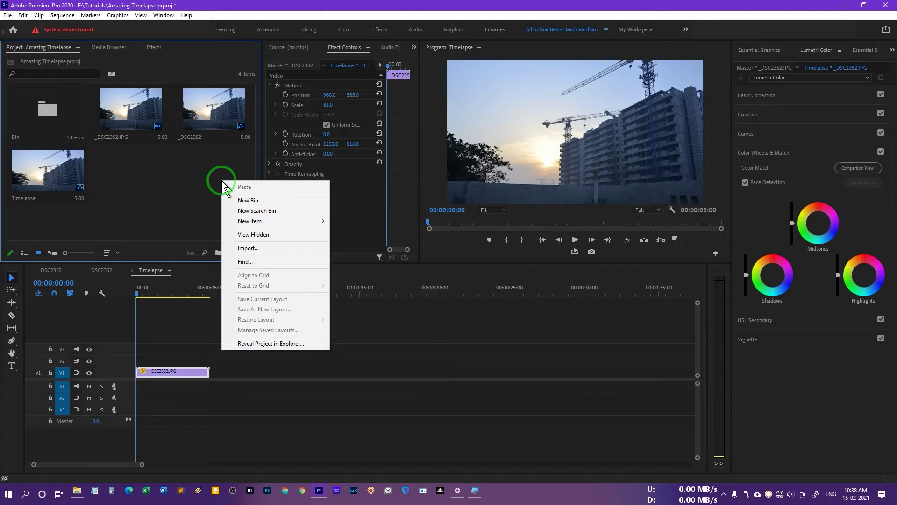
click(246, 250)
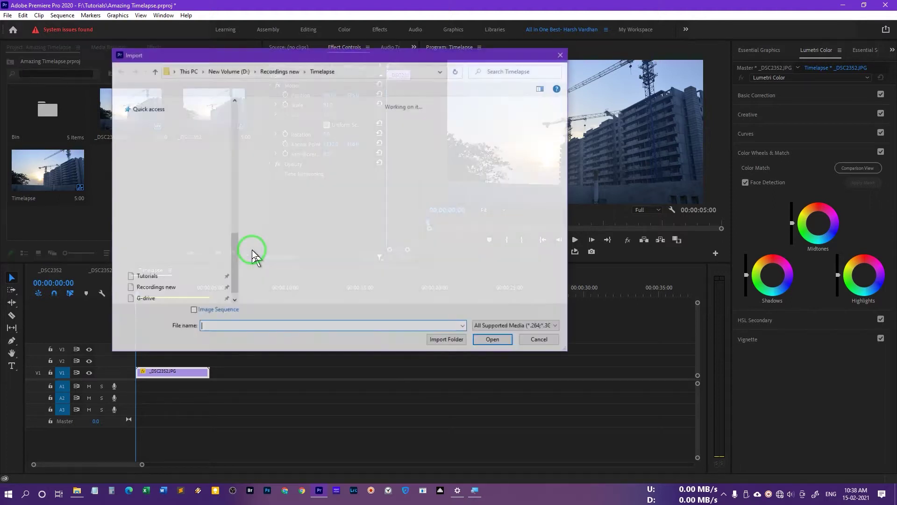
scroll(464, 230, down, 15)
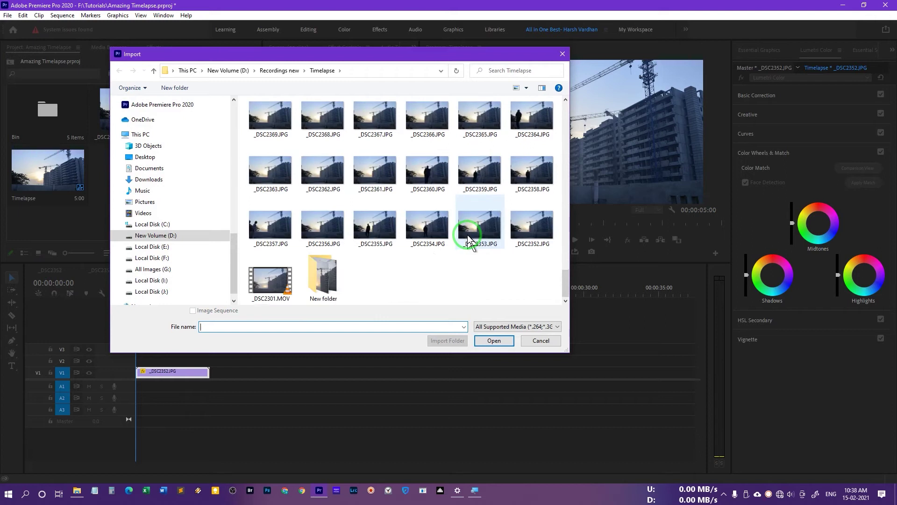
click(270, 281)
click(486, 344)
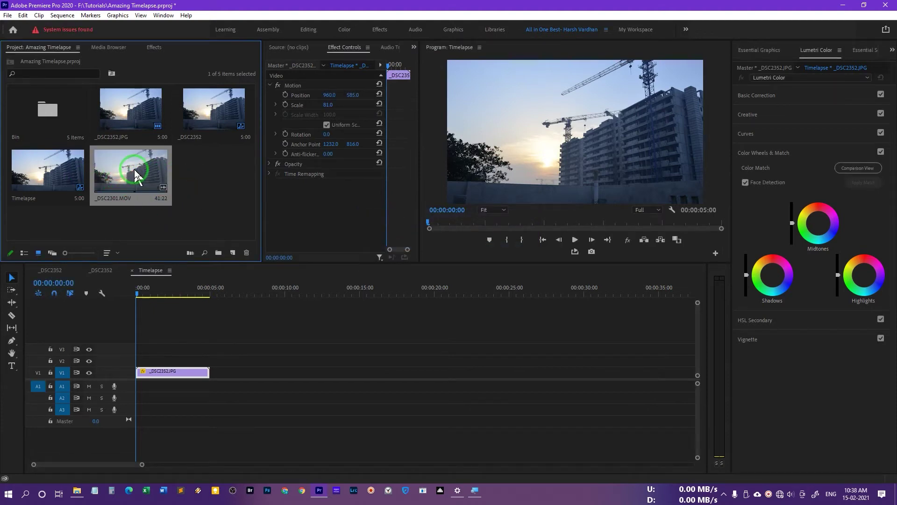
Step: Create a new sequence from the _DSC2301.MOV clip and start playing it
right_click(135, 175)
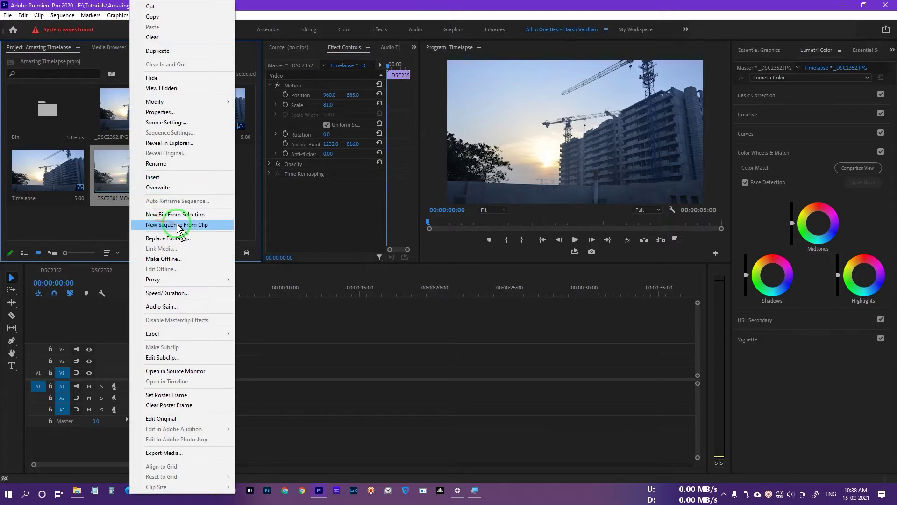
click(178, 225)
key(space)
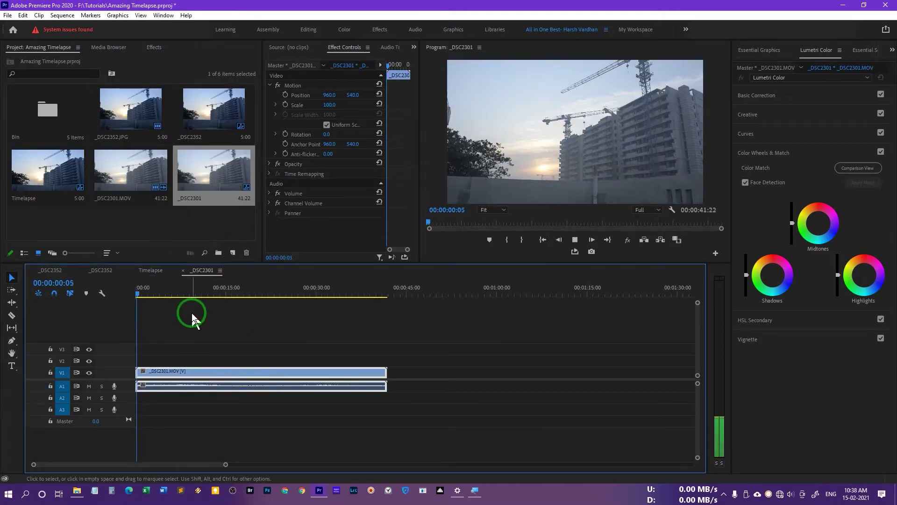
Step: Delete only the audio of the _DSC2301.MOV clip from track A1, keeping its video
click(201, 401)
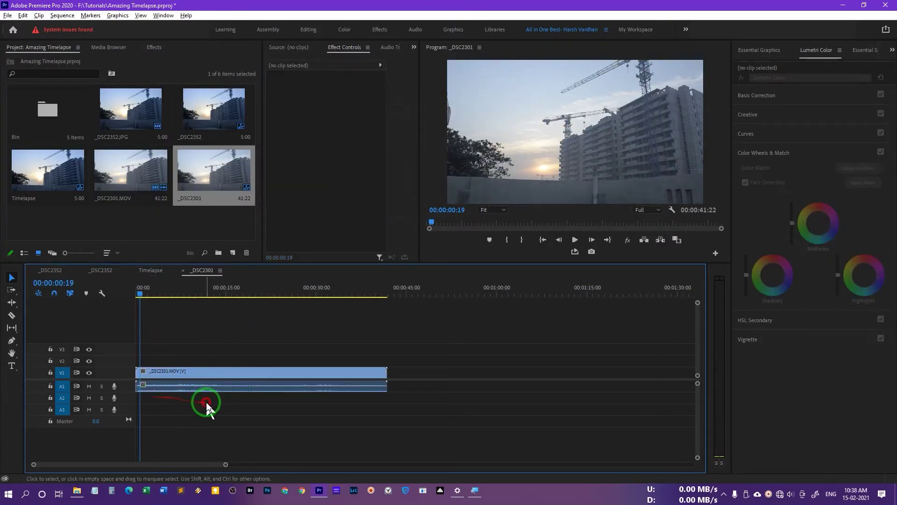
alt+click(201, 387)
key(Delete)
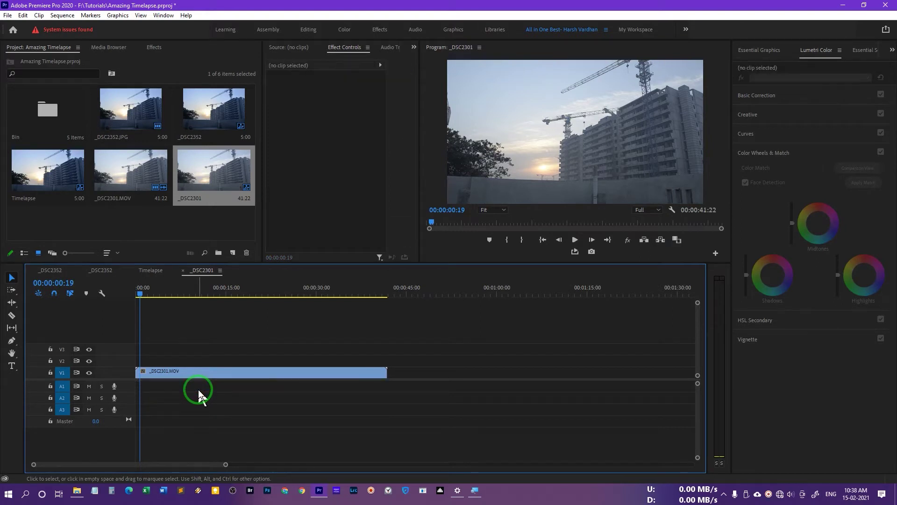
Step: Preview the _DSC2301.MOV footage by playing it briefly and scrubbing the playhead to about 00:00:28:24
key(space)
click(148, 295)
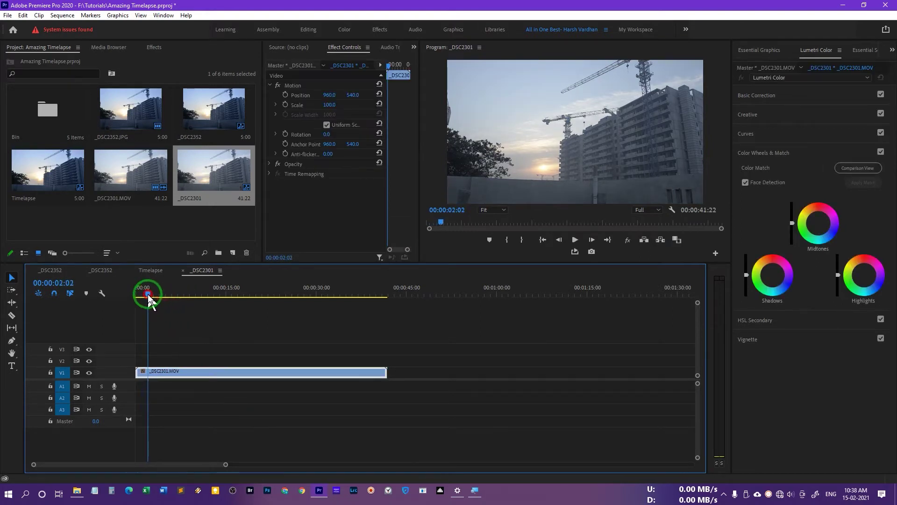
drag(148, 296, 310, 302)
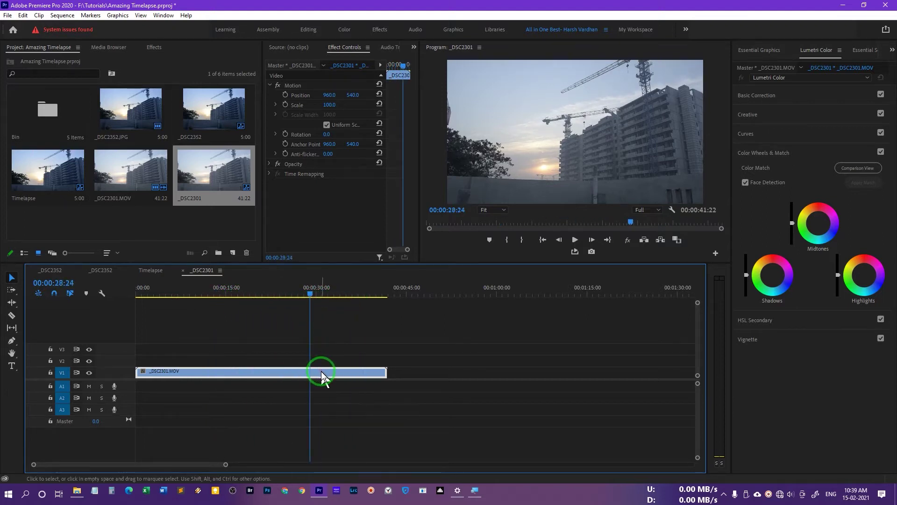
Step: Open the Clip Speed / Duration settings for the _DSC2301.MOV clip and set its speed to 1000%
key(ctrl+r)
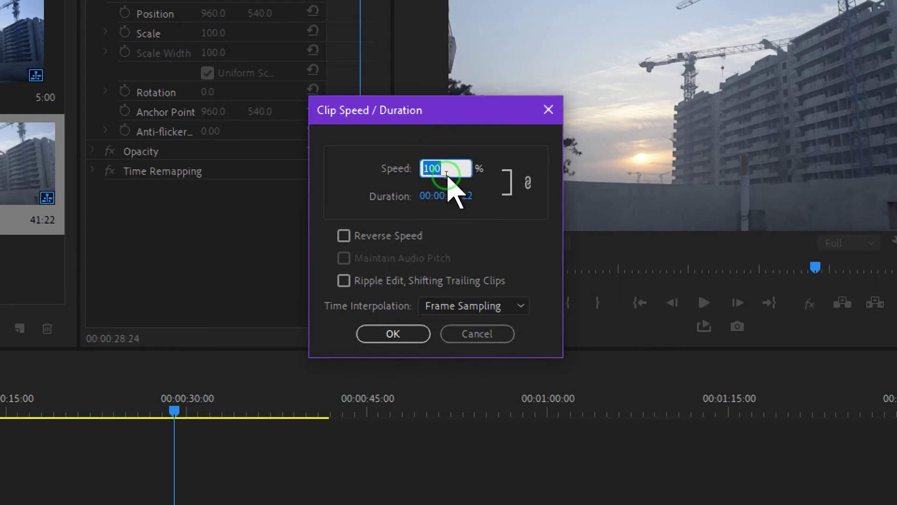
click(450, 172)
drag(441, 171, 429, 180)
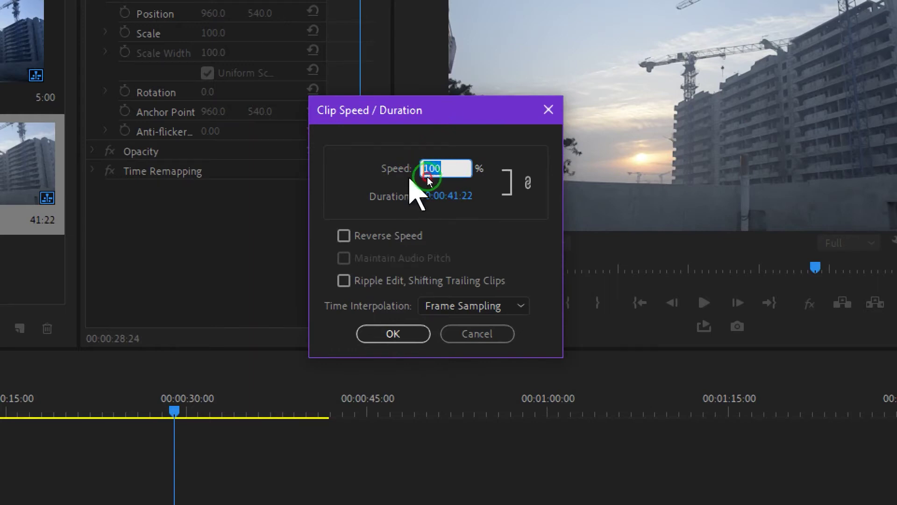
click(448, 170)
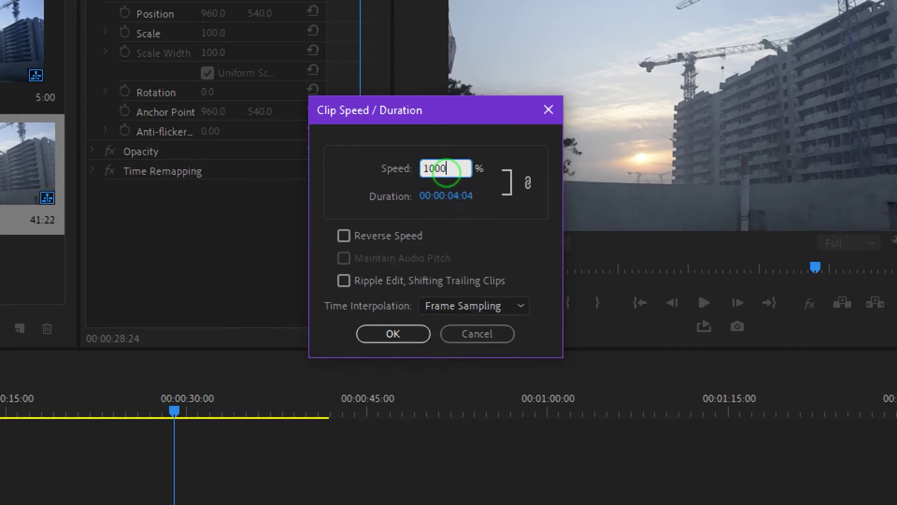
text(0)
Step: Set the _DSC2301.MOV clip's duration to 00:00:05:00 instead of specifying a speed percentage
click(454, 191)
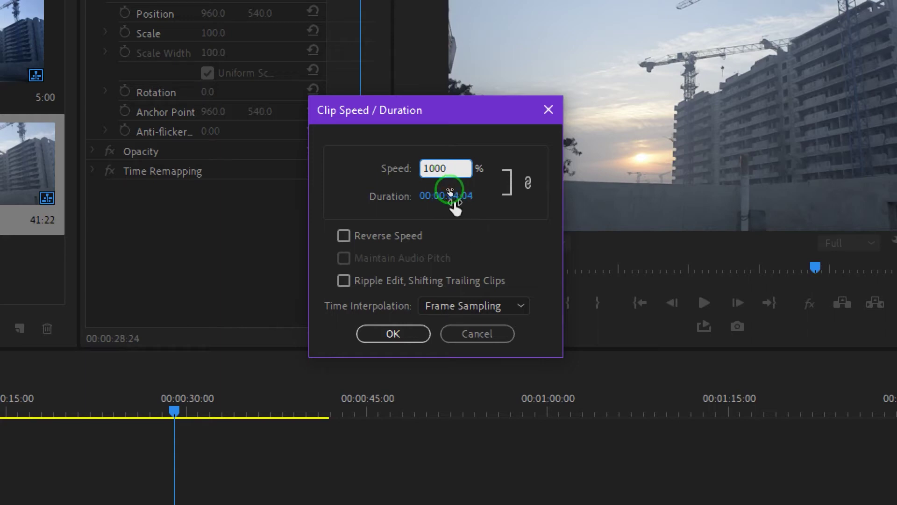
click(456, 194)
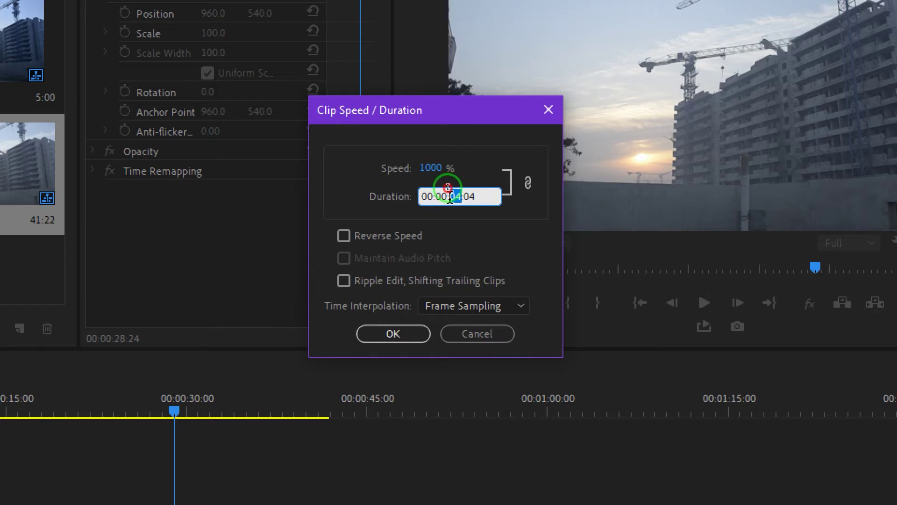
text(0)
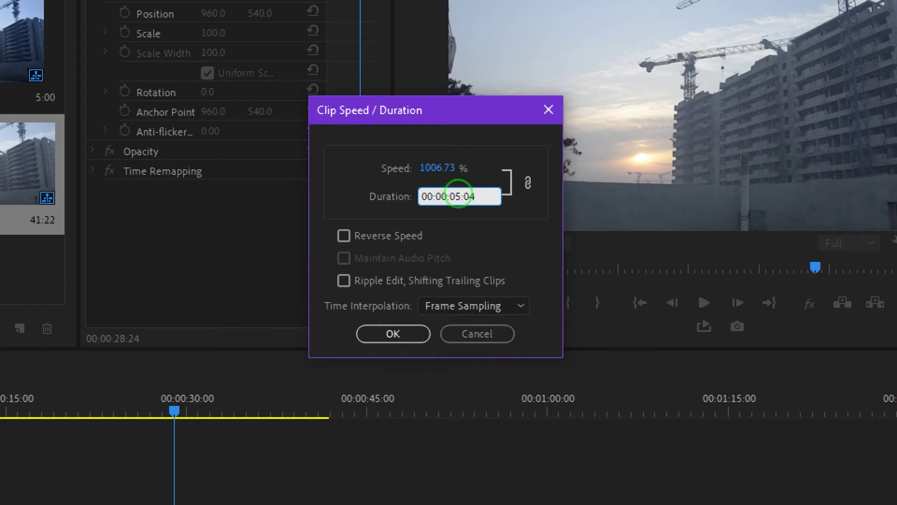
key(Return)
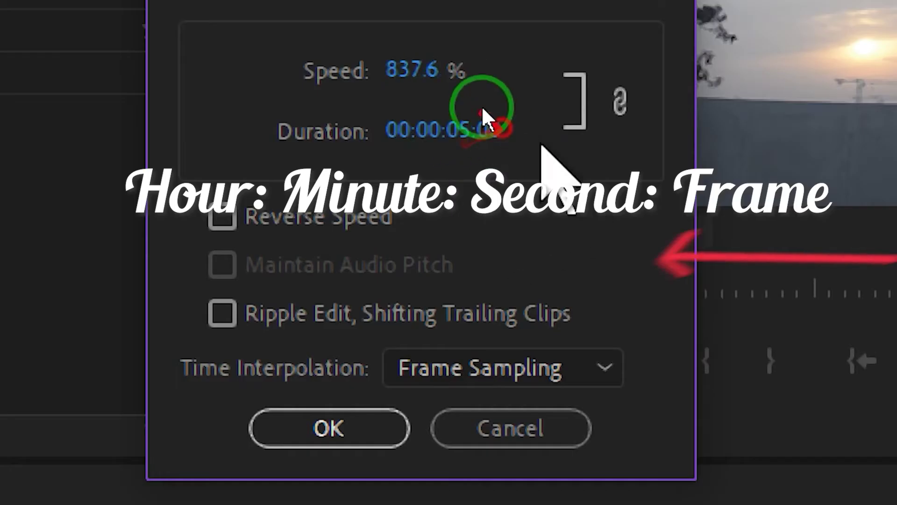
click(460, 193)
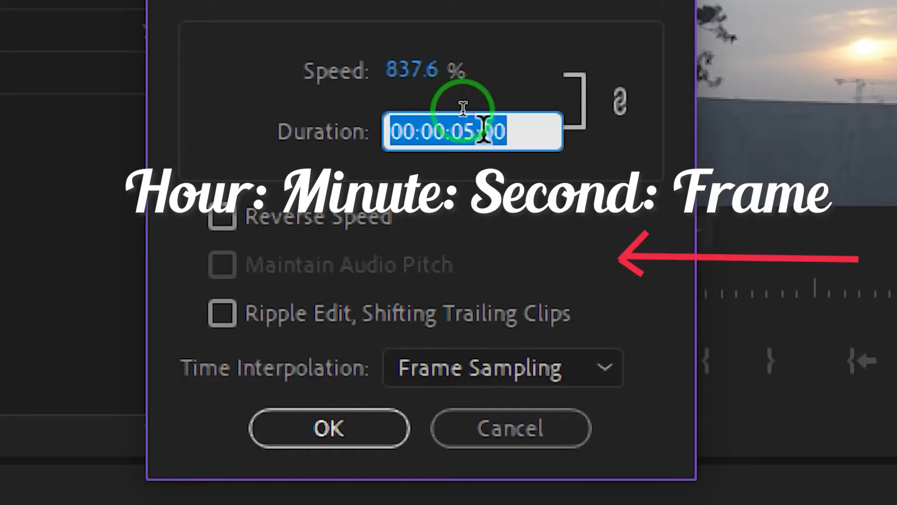
double_click(486, 130)
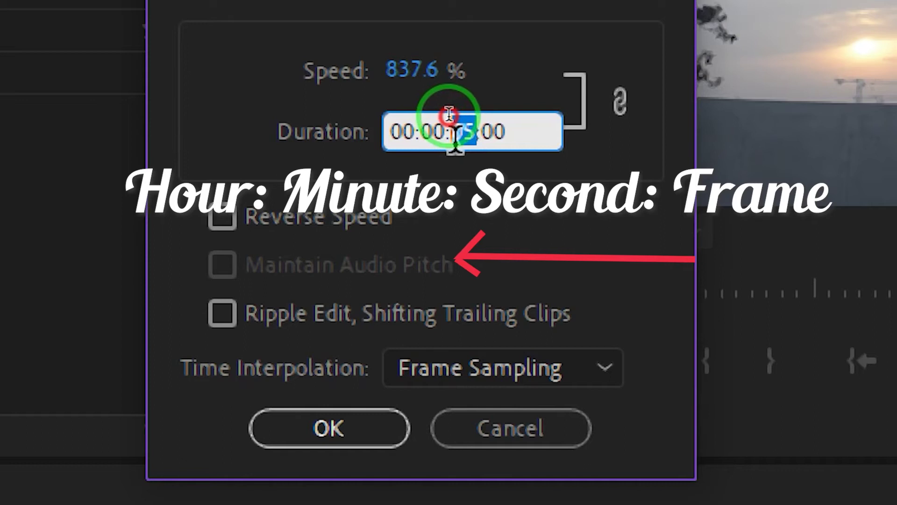
double_click(421, 134)
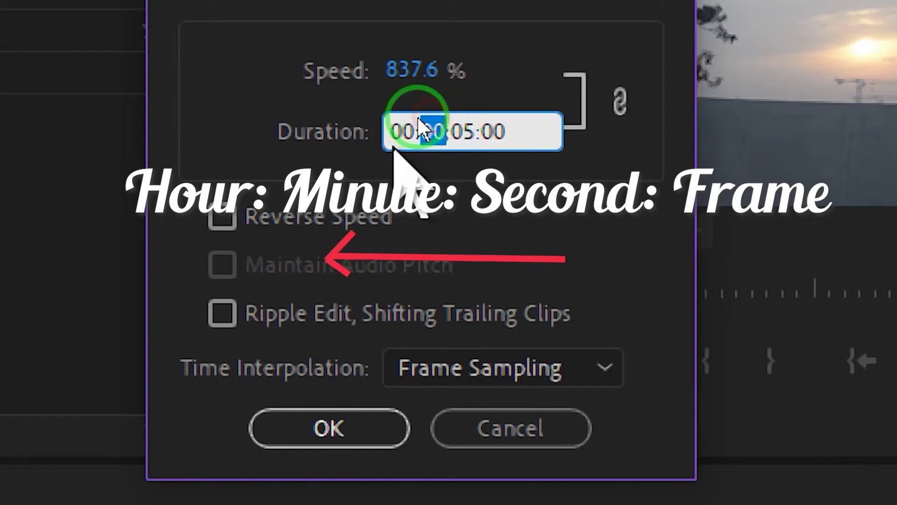
double_click(400, 132)
click(444, 132)
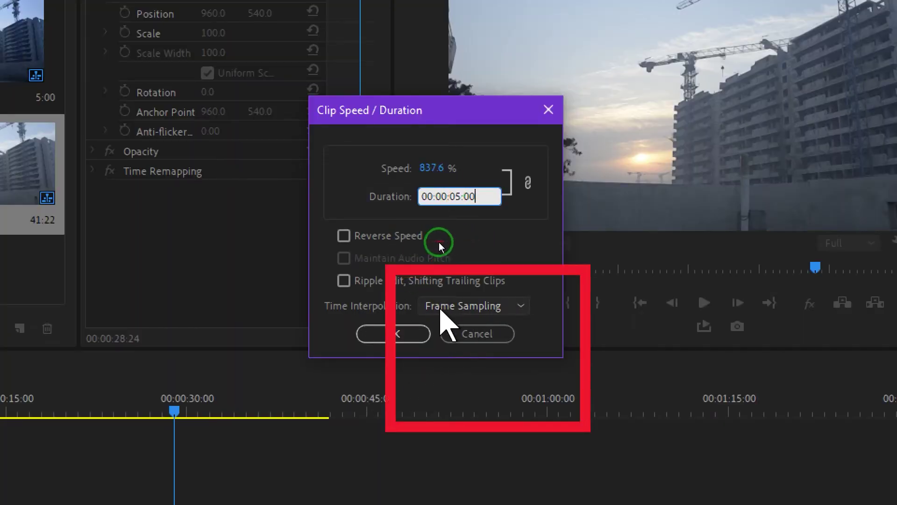
Step: Set the clip's time interpolation to Frame Blending and apply the speed and duration settings
click(509, 309)
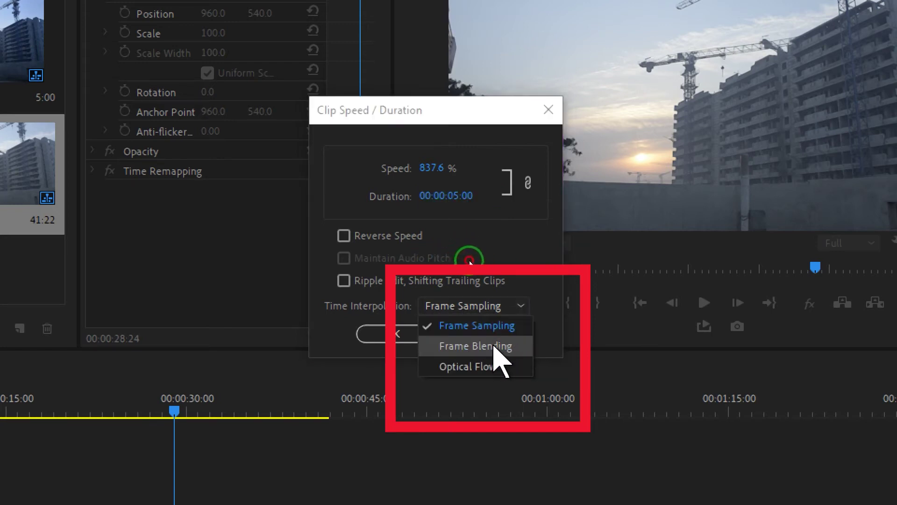
click(511, 346)
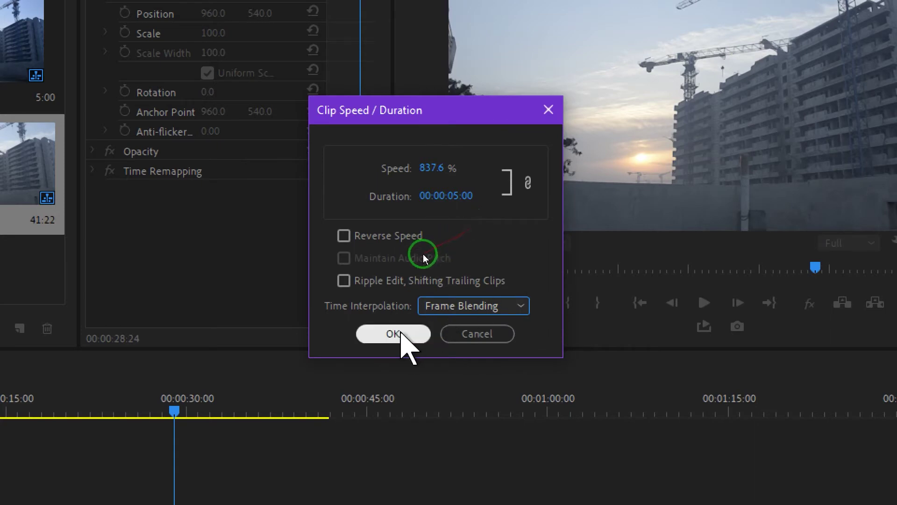
click(401, 333)
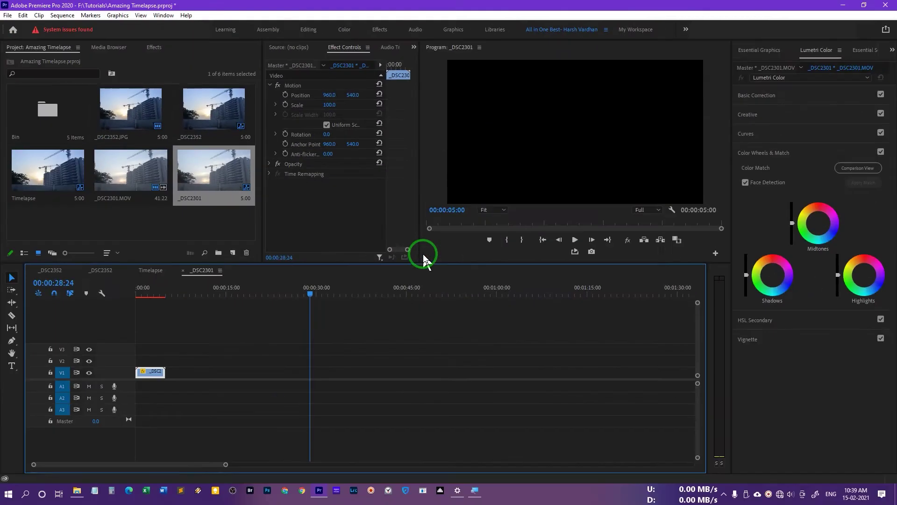
Step: Preview the sped-up _DSC2301.MOV clip enlarged in the timeline, playing from 00:00:00:00 to about 00:00:04:14
drag(137, 293, 124, 297)
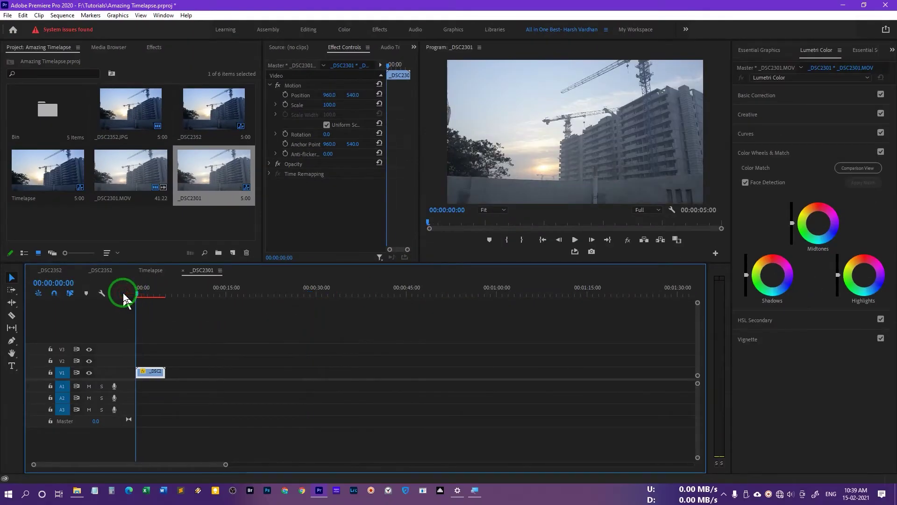
key(equal)
key(equal)
key(equal)
key(equal)
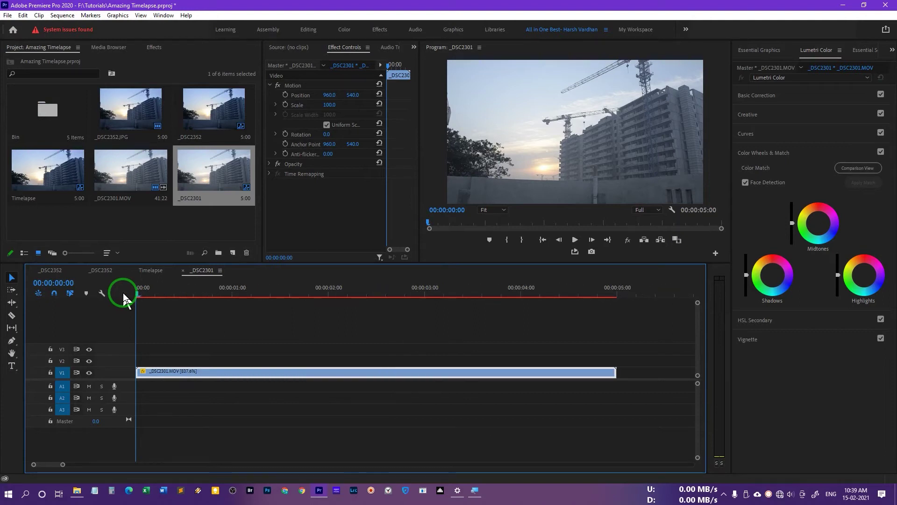
key(space)
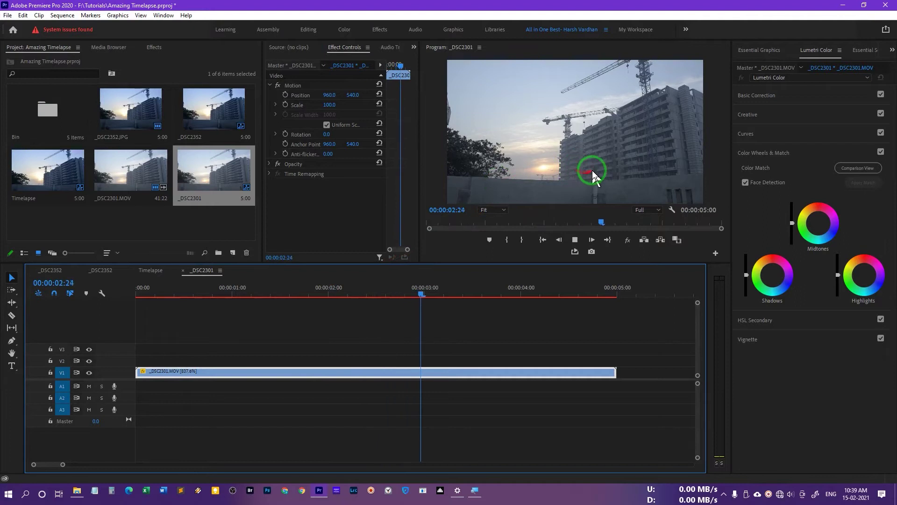
key(space)
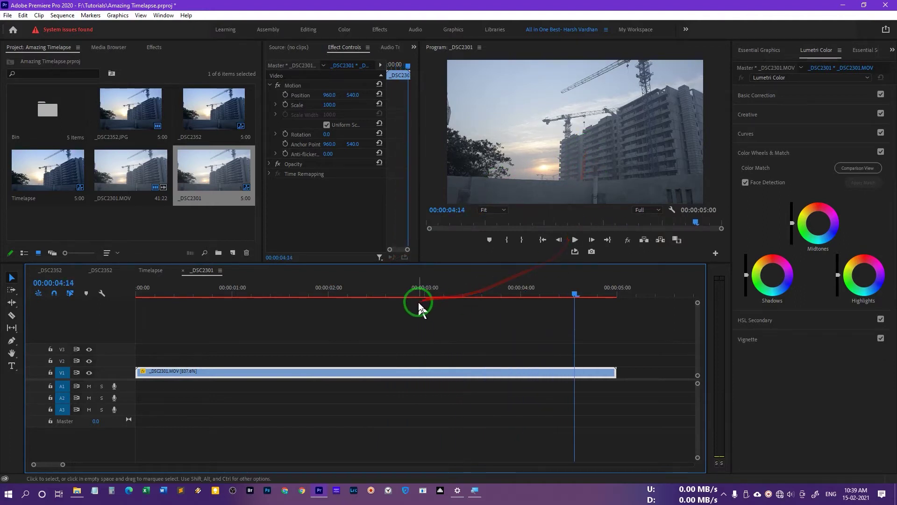
Step: Return the playhead to the start of the sequence and replay the timelapse to check the cloud motion
mouse_move(535, 184)
mouse_down()
mouse_move(479, 138)
mouse_move(593, 86)
mouse_move(528, 145)
mouse_up()
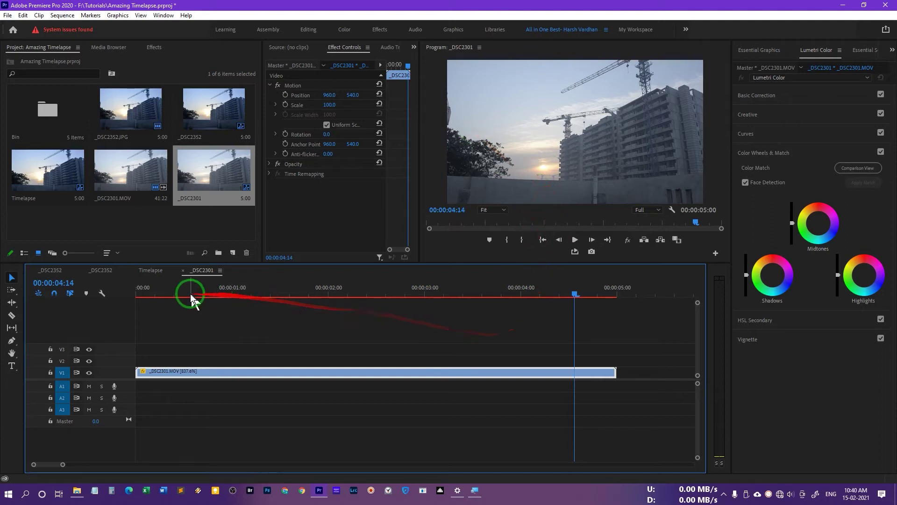
click(132, 292)
key(space)
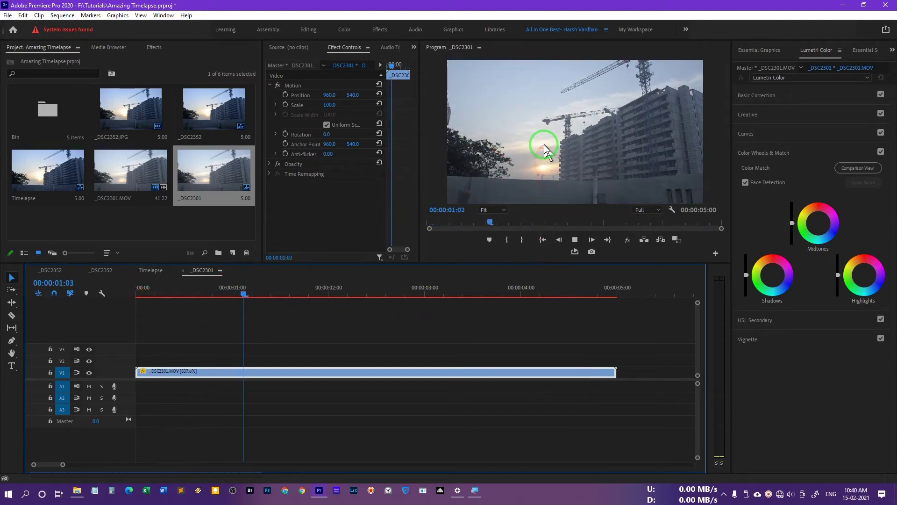